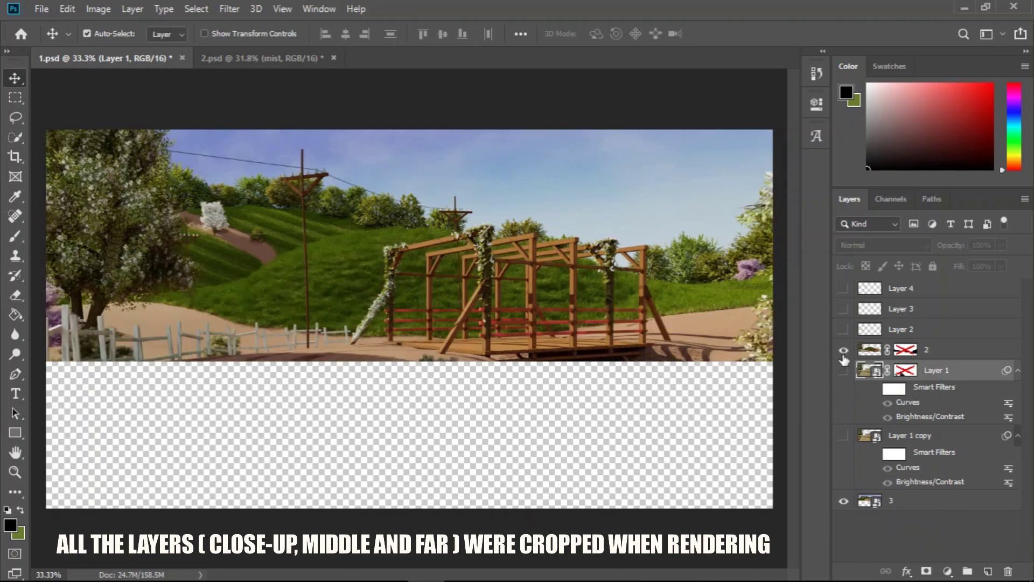
Step: Make Layer 1 visible to add the dirt road, grass and bridge underside to the lower half
left_click(844, 370)
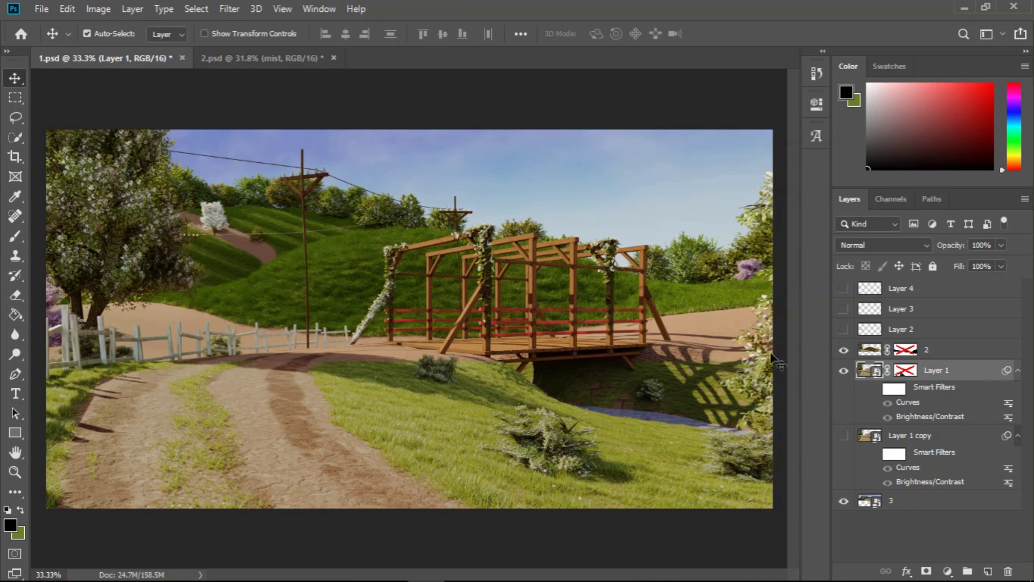
Step: Toggle layer 2 off and on to compare, then enable its disabled layer mask
left_click(843, 350)
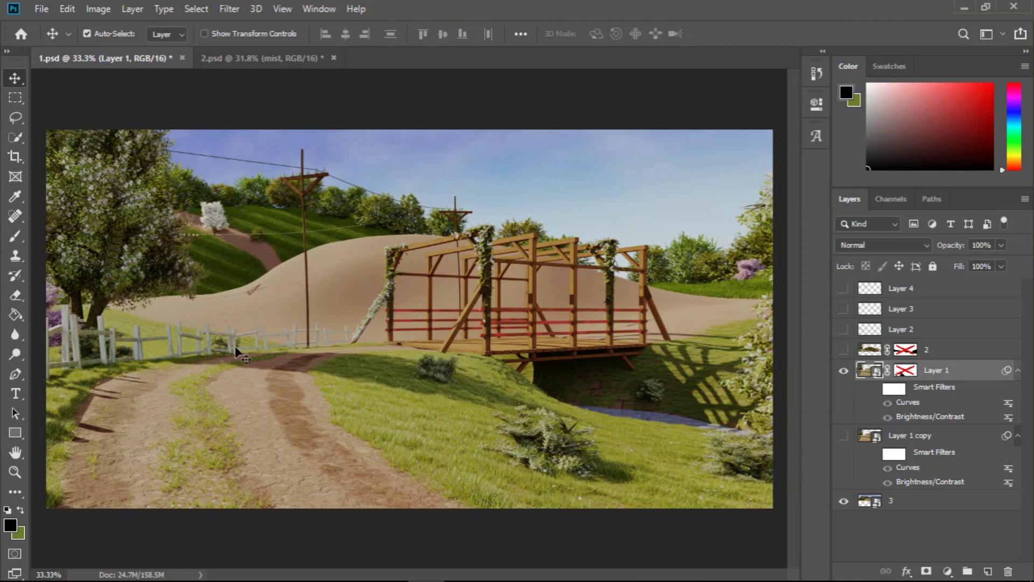
left_click(844, 351)
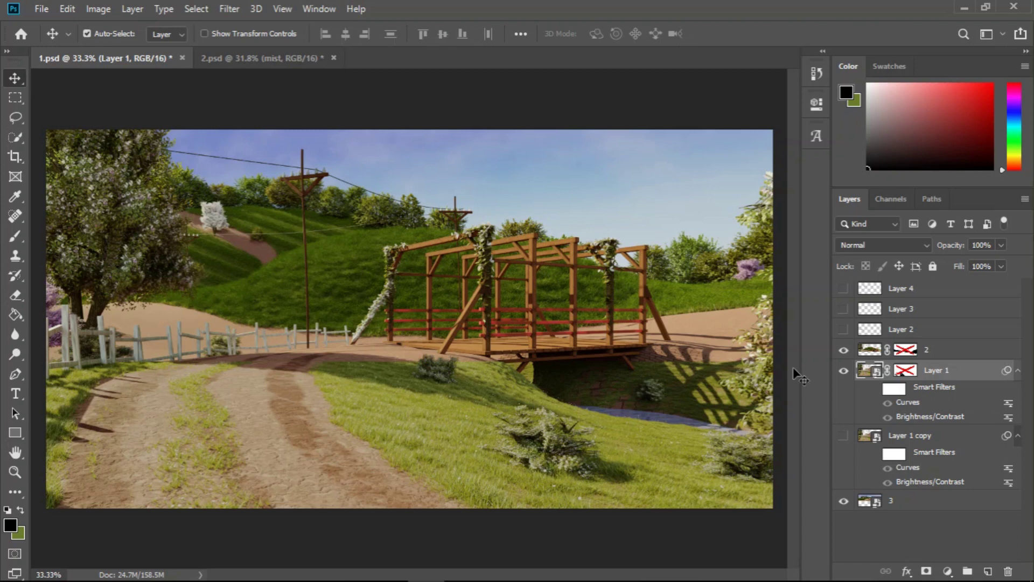
left_click(905, 350)
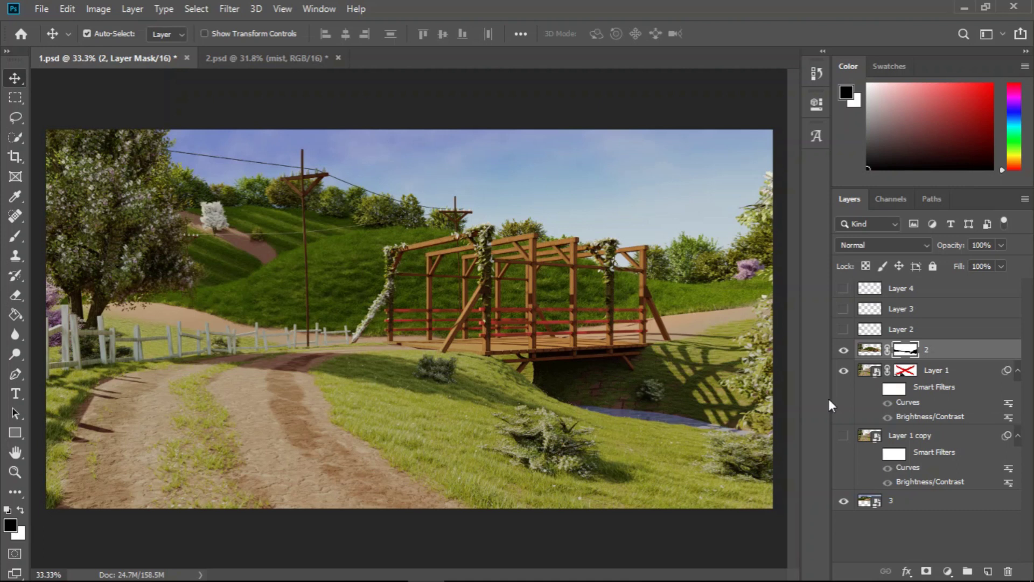
Step: Turn on Layer 1's Curves and Brightness/Contrast smart filters to darken the foreground
left_click(874, 388)
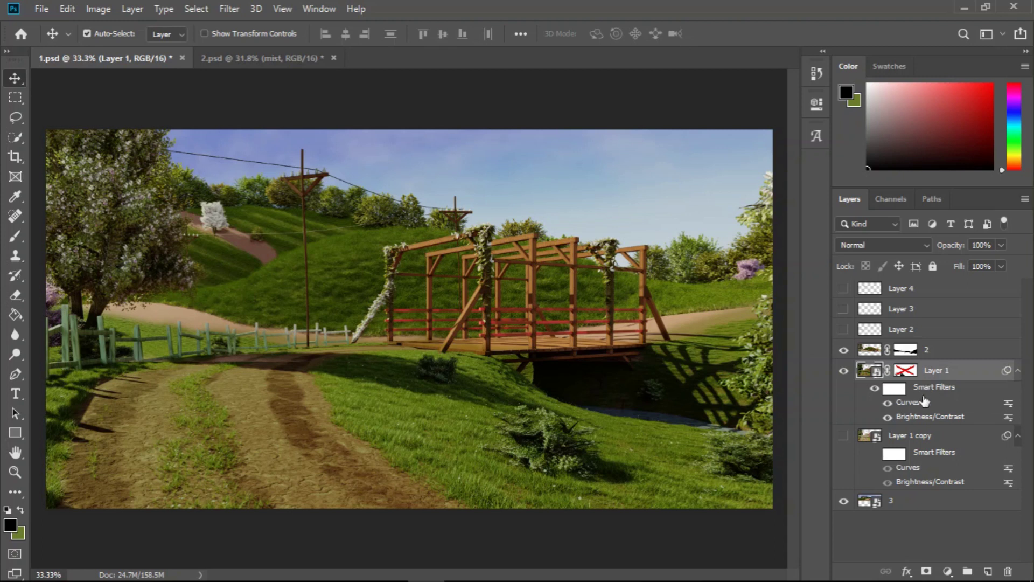
Step: Show Layer 1 copy beneath Layer 1, keep Layer 1 visible, and enable Layer 1's mask
left_click(842, 436)
left_click(844, 371)
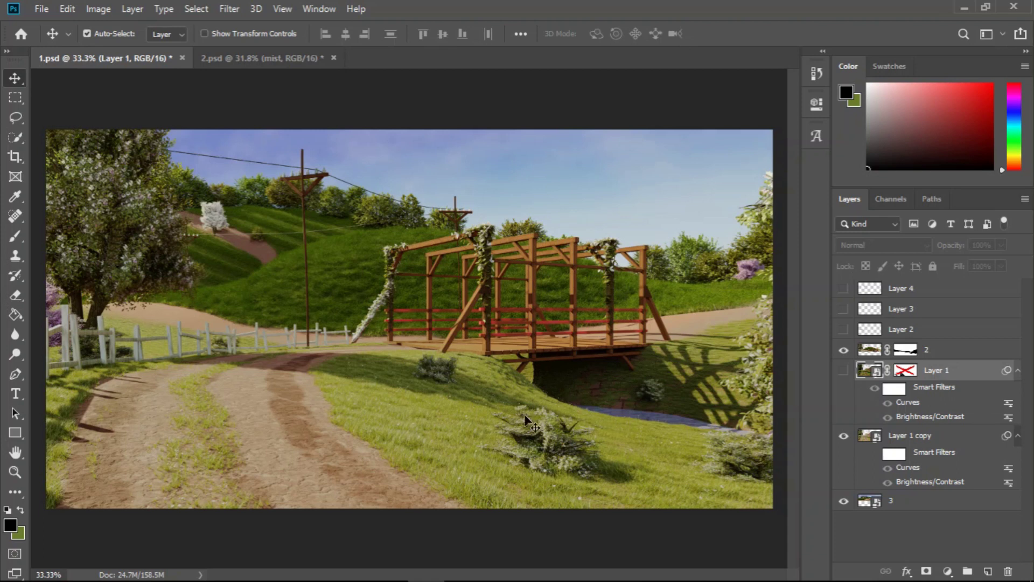
left_click(844, 371)
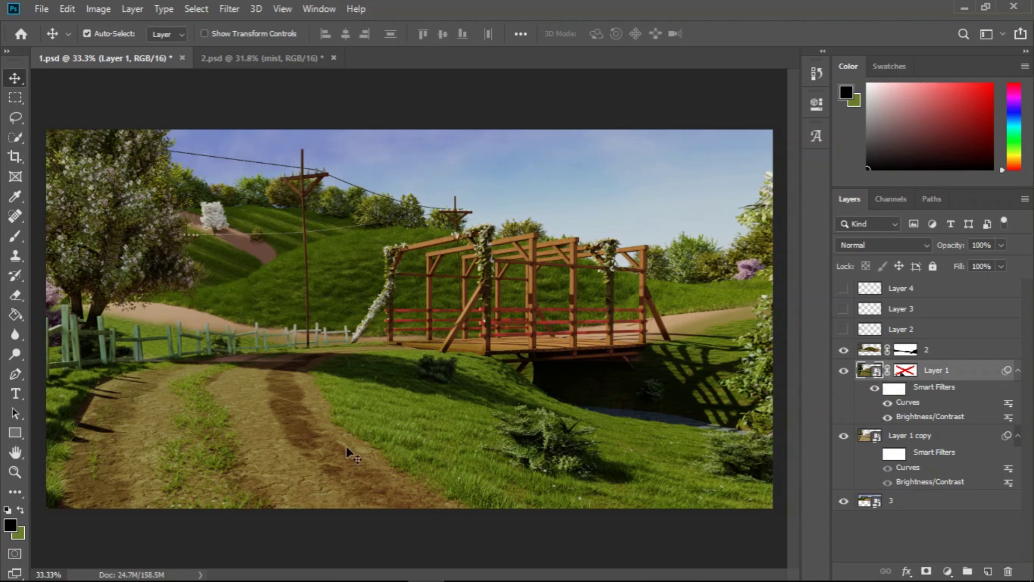
left_click(906, 370, "shift")
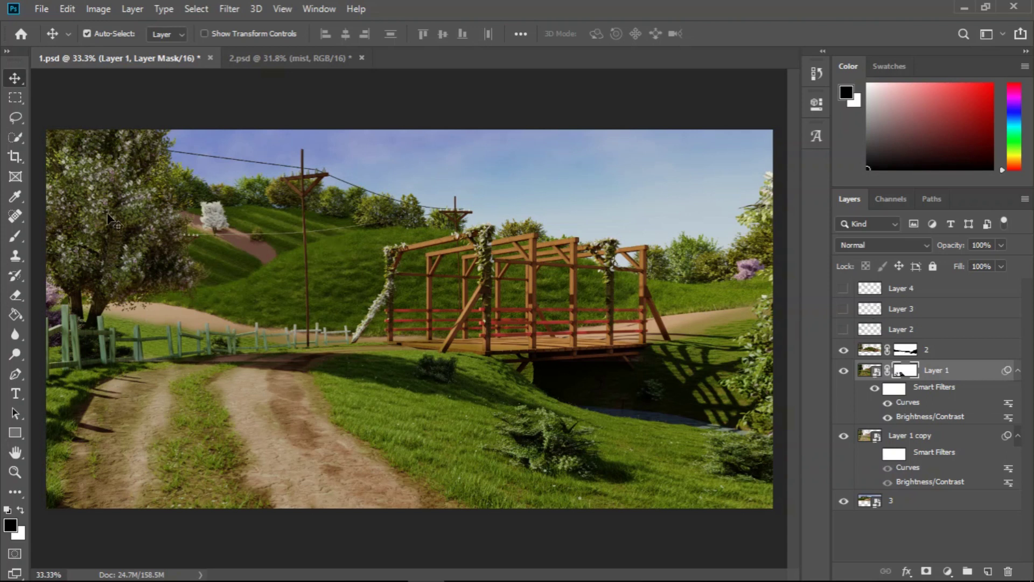
Step: Show Layer 2 at 68% opacity behind the fence and make it the active layer
left_click(843, 329)
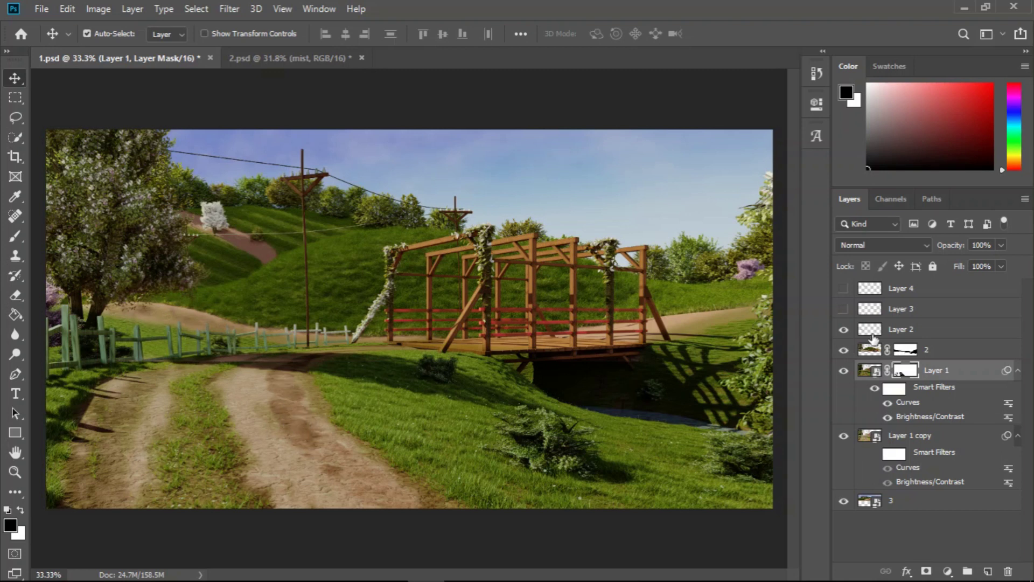
left_click(338, 325)
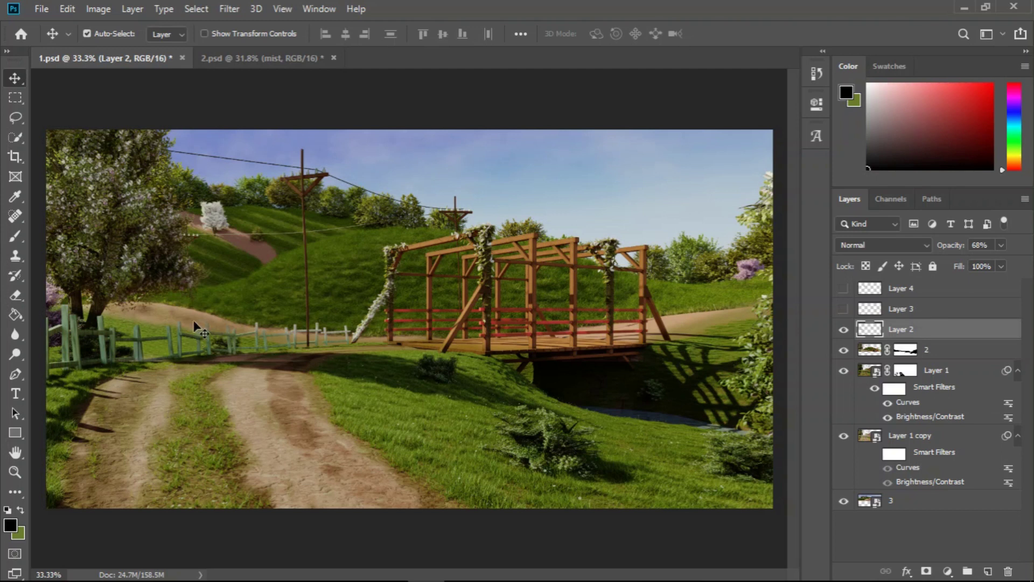
Step: Show and select Layer 3 at 51% opacity, then toggle Layer 4 off and on
left_click(843, 309)
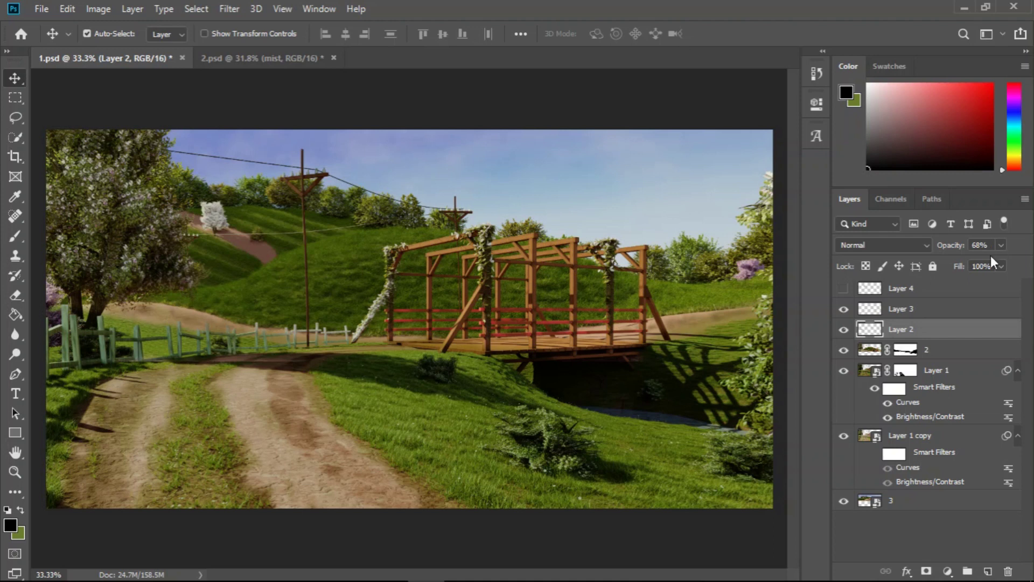
left_click(922, 314)
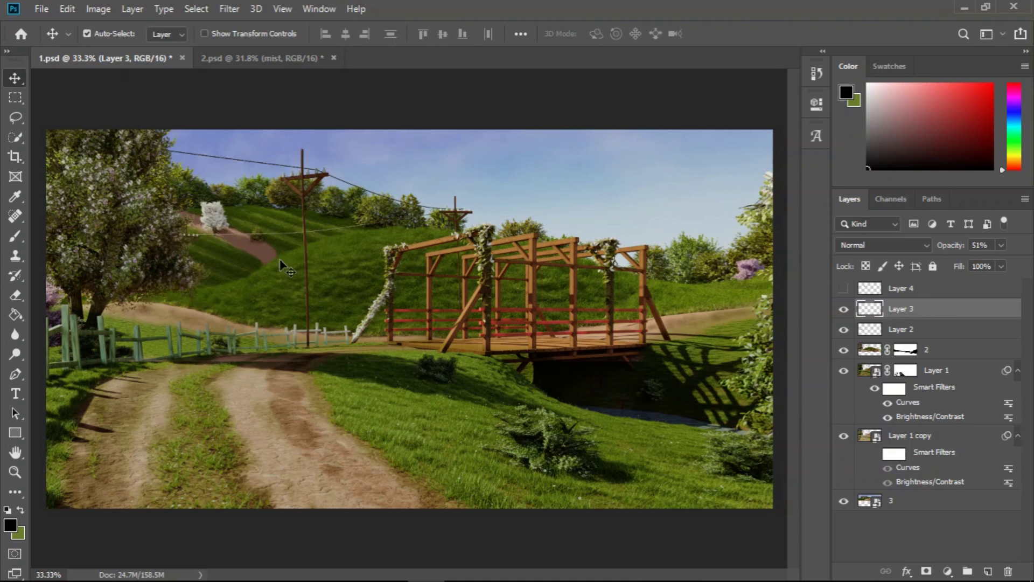
left_click(844, 289)
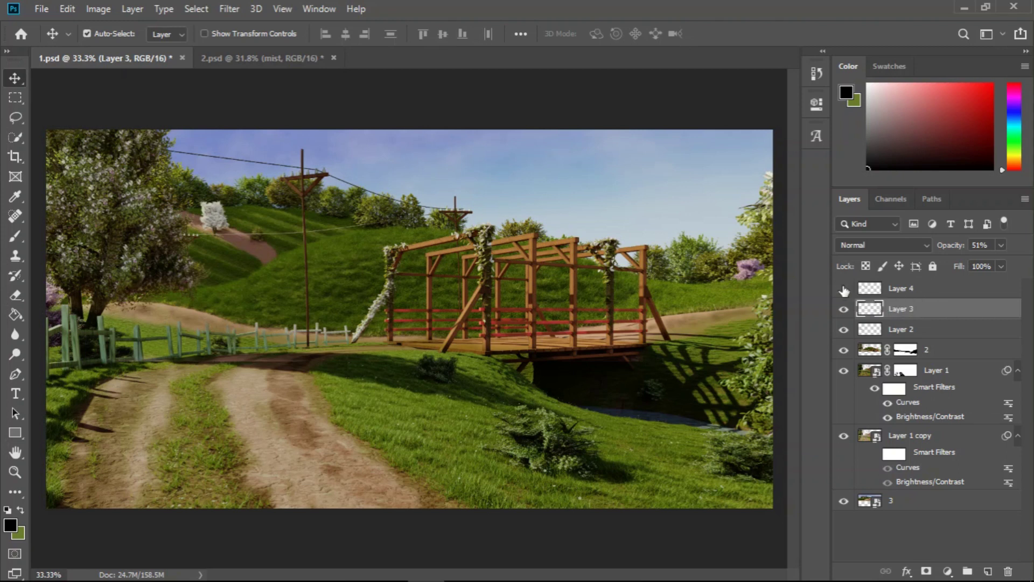
left_click(843, 290)
Step: Compare 1.psd against 2.psd, ending on the 2.psd document
left_click(225, 58)
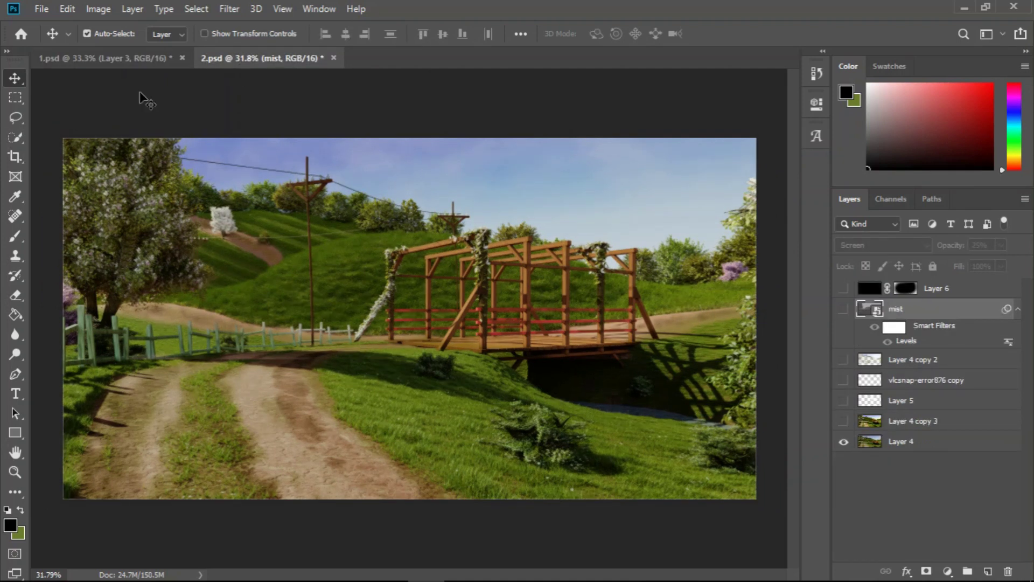
left_click(137, 60)
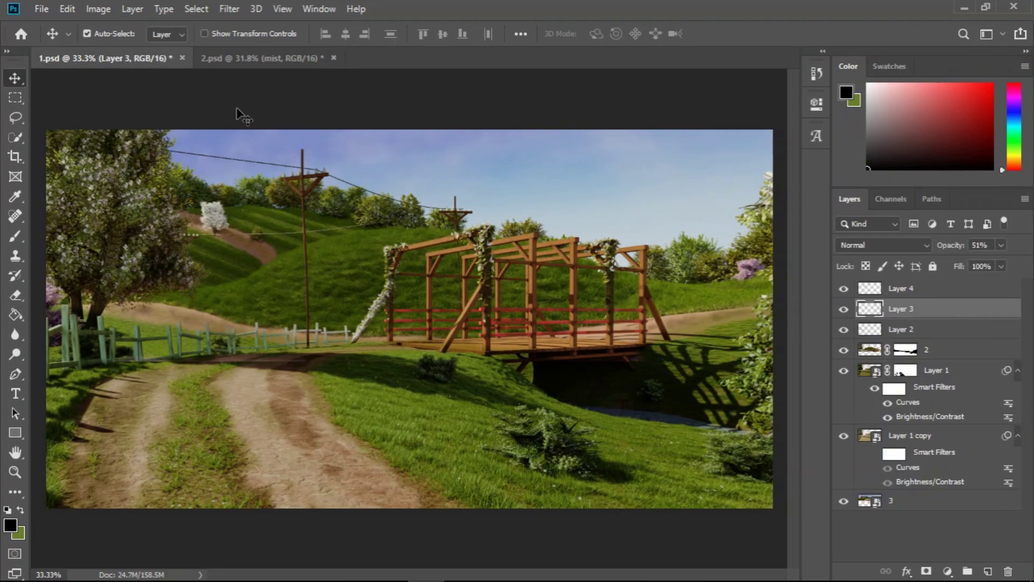
left_click(262, 60)
left_click(122, 58)
left_click(244, 59)
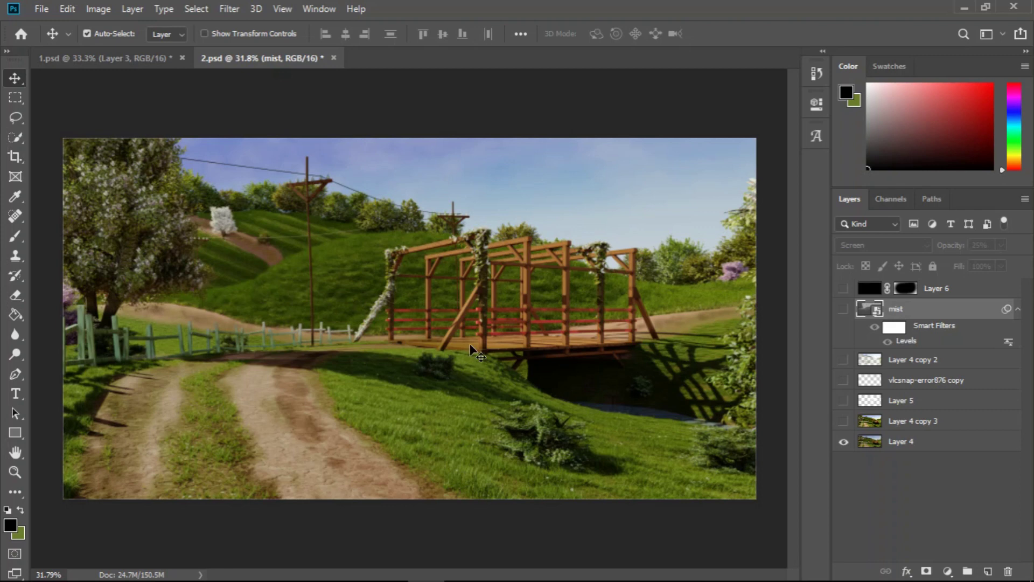
Step: Select Layer 4 and show Layer 4 copy 3 above it, toggling it to compare
left_click(905, 447)
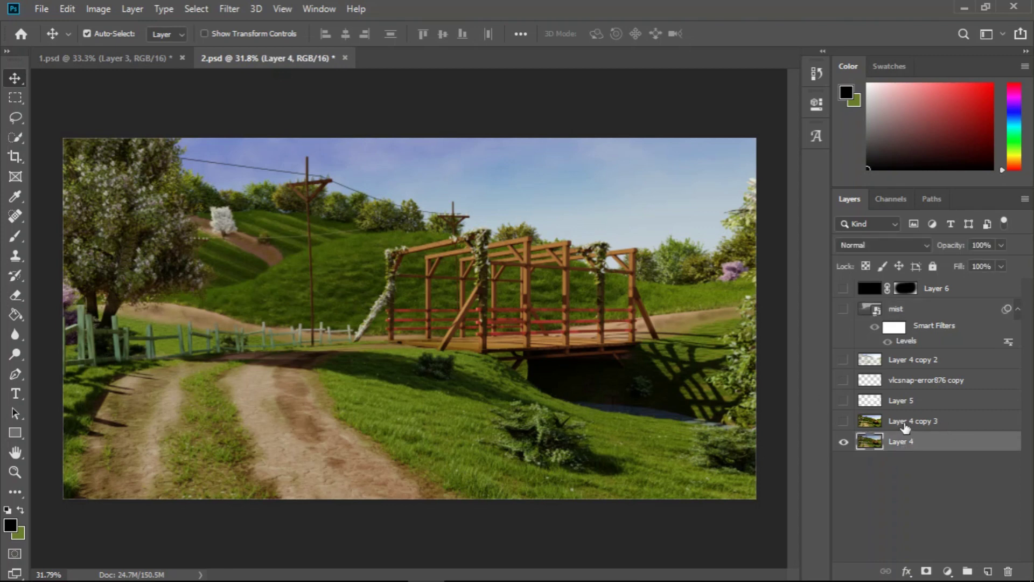
left_click(844, 422)
left_click(844, 423)
left_click(844, 423)
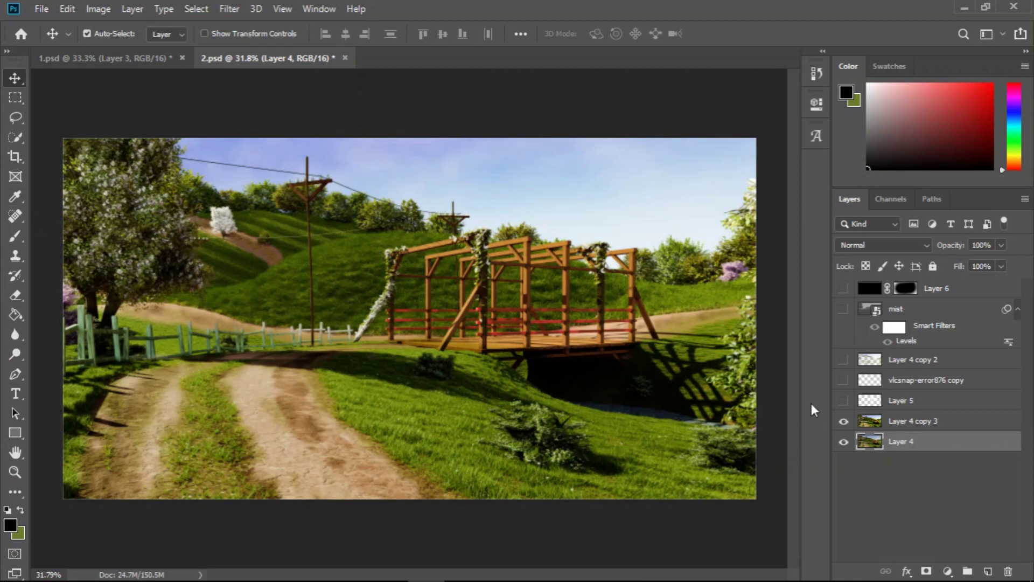
left_click(844, 422)
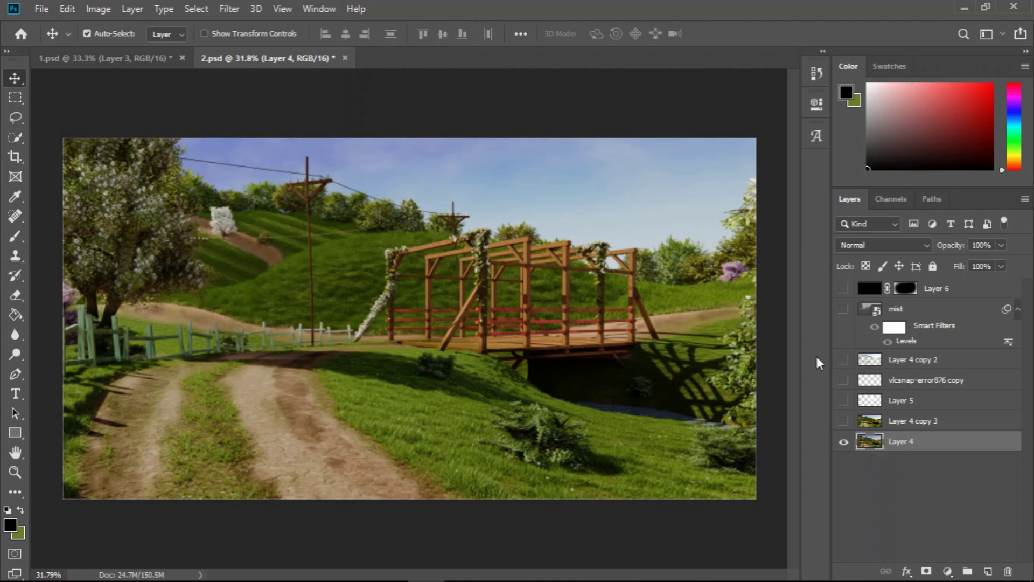
left_click(843, 422)
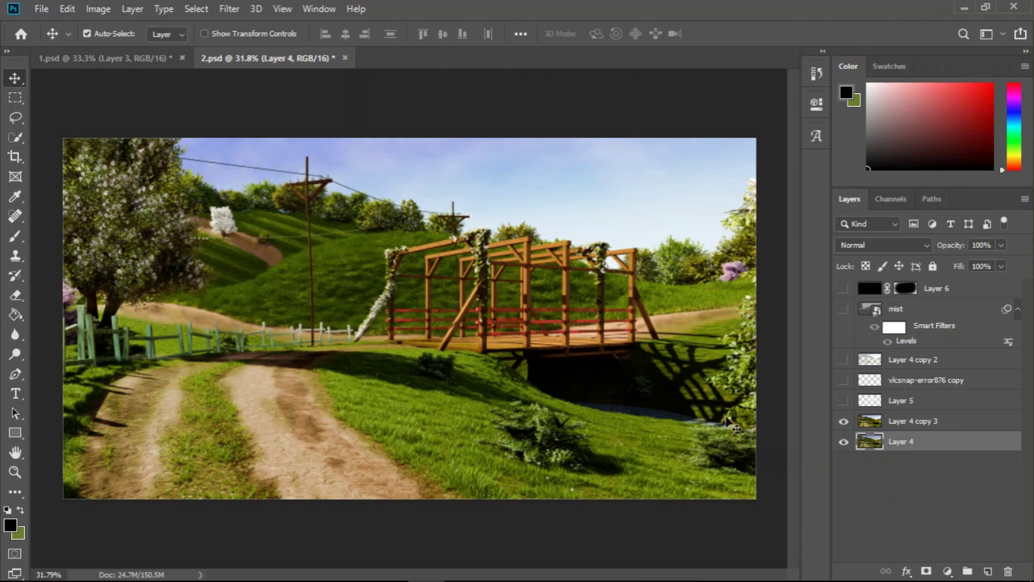
Step: Show Layer 5's bridge lighting, toggling it repeatedly to compare, and leave it on
left_click(844, 401)
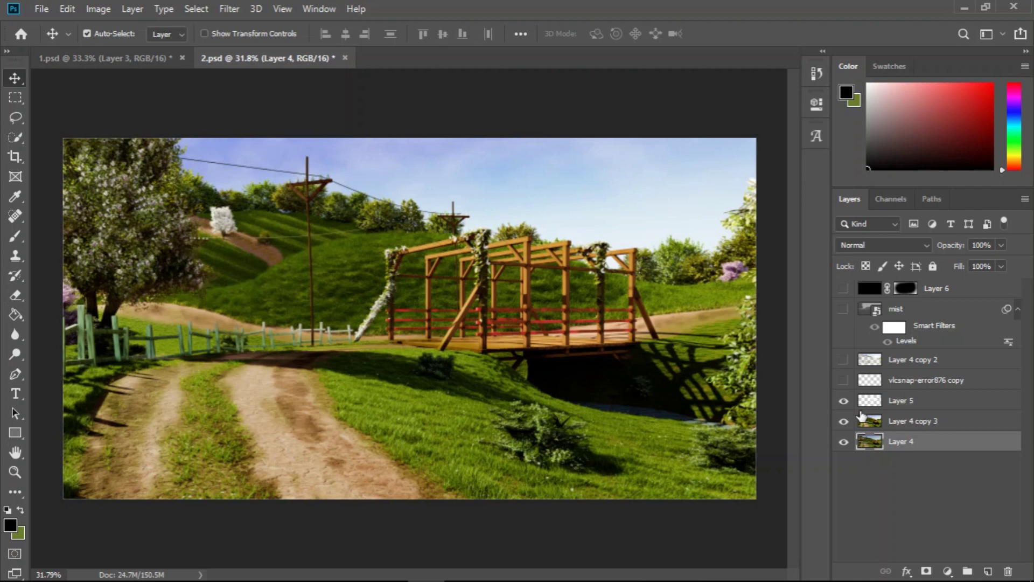
left_click(844, 402)
left_click(844, 402)
left_click(844, 401)
left_click(844, 402)
left_click(844, 402)
left_click(844, 402)
left_click(844, 402)
left_click(844, 401)
left_click(844, 401)
left_click(845, 401)
left_click(844, 401)
left_click(844, 401)
left_click(844, 401)
left_click(844, 401)
left_click(844, 402)
left_click(845, 401)
Step: Show the vlcsnap-error876 copy layer and set its opacity to 68%
left_click(843, 380)
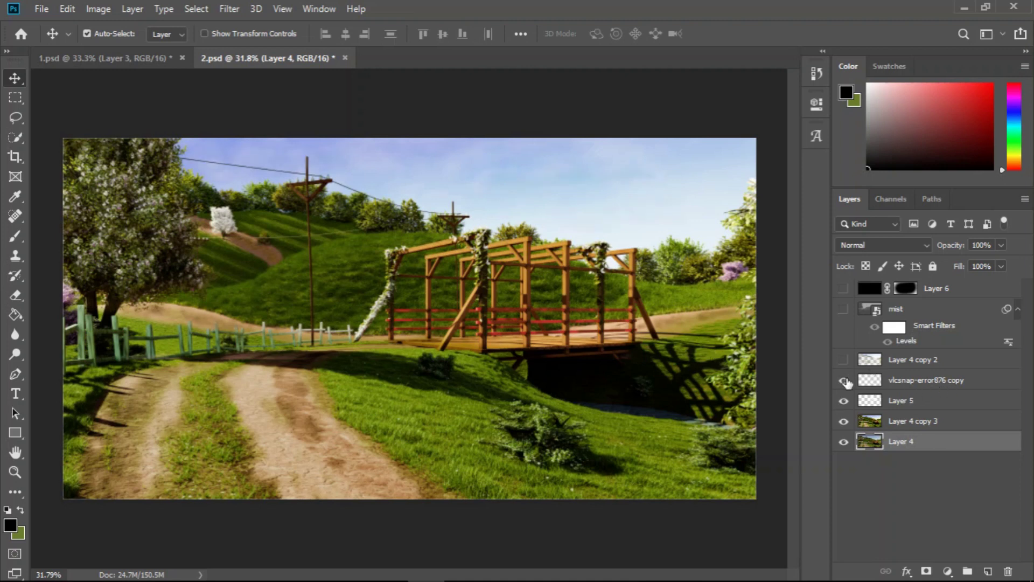
left_click(890, 383)
left_click(1002, 245)
left_click_drag(998, 263, 1023, 262)
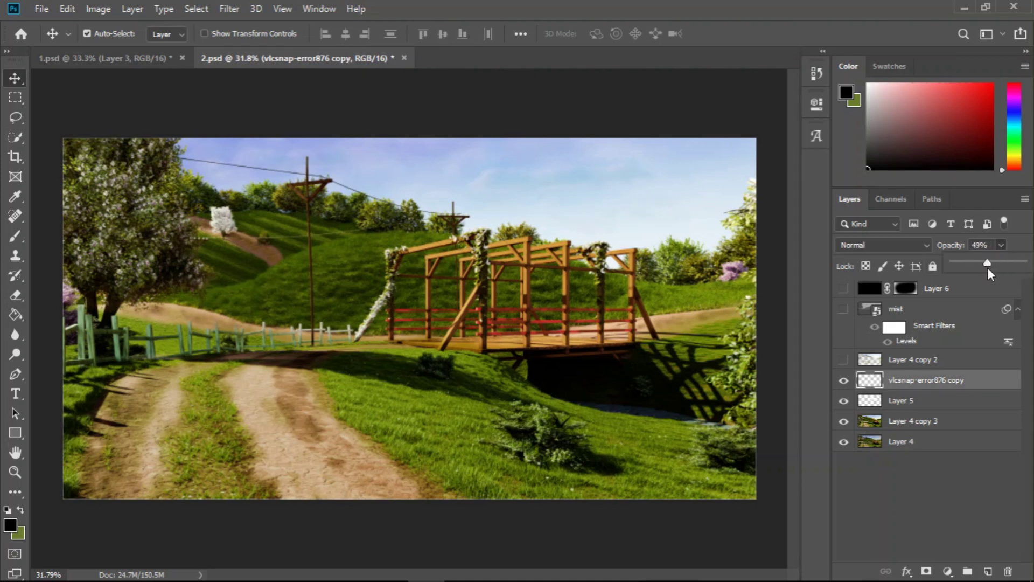
left_click_drag(1022, 262, 902, 273)
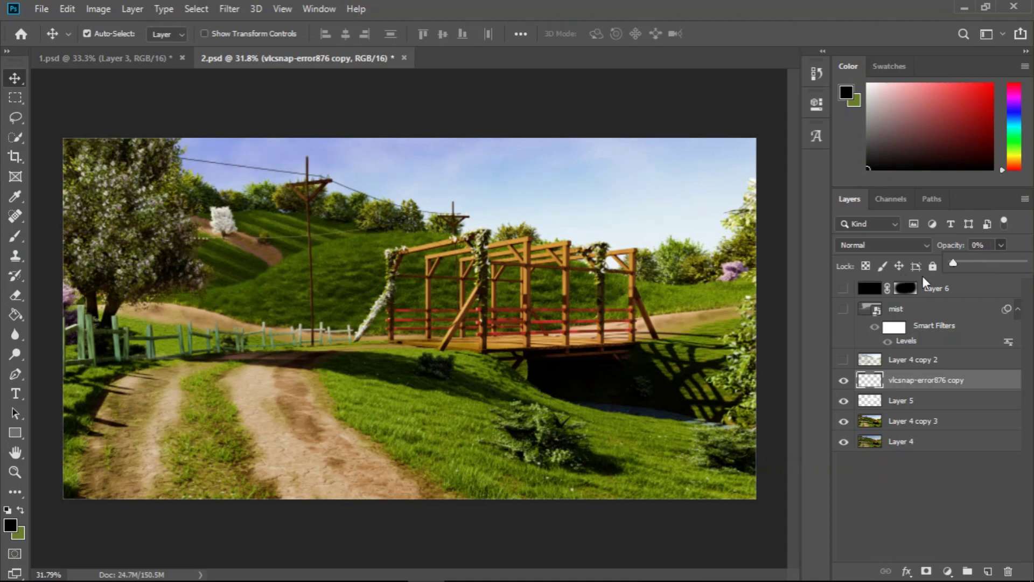
left_click_drag(963, 275, 1009, 275)
left_click_drag(1002, 275, 1002, 275)
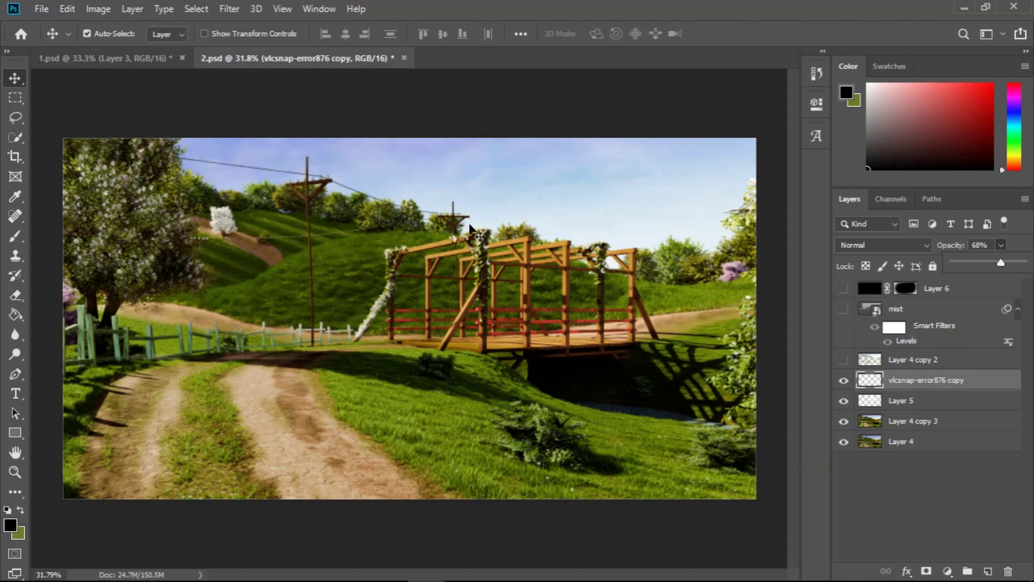
left_click(901, 501)
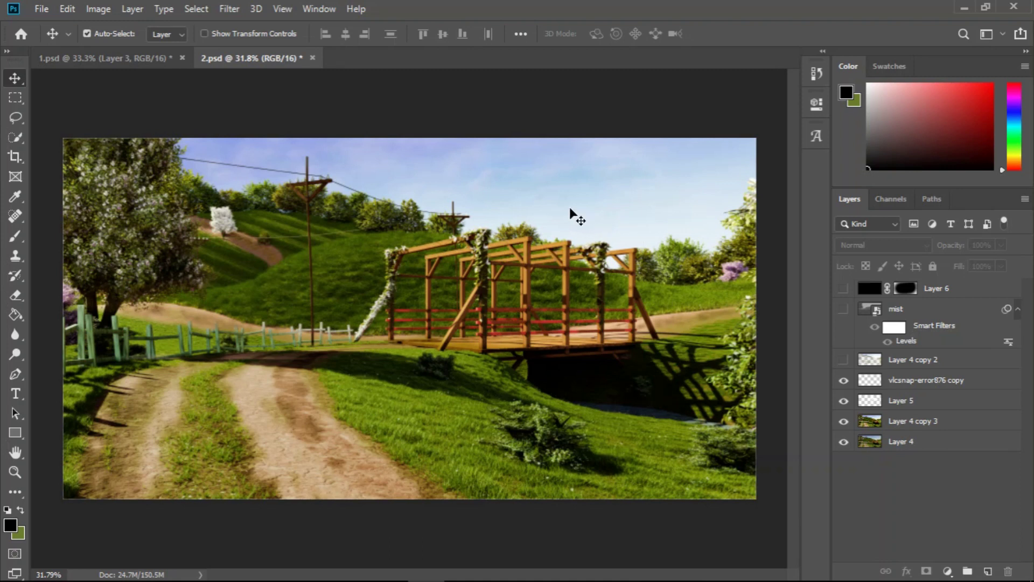
Step: Show Layer 4 copy 2 around the bridge, toggling it several times to compare, leaving it on
left_click(843, 360)
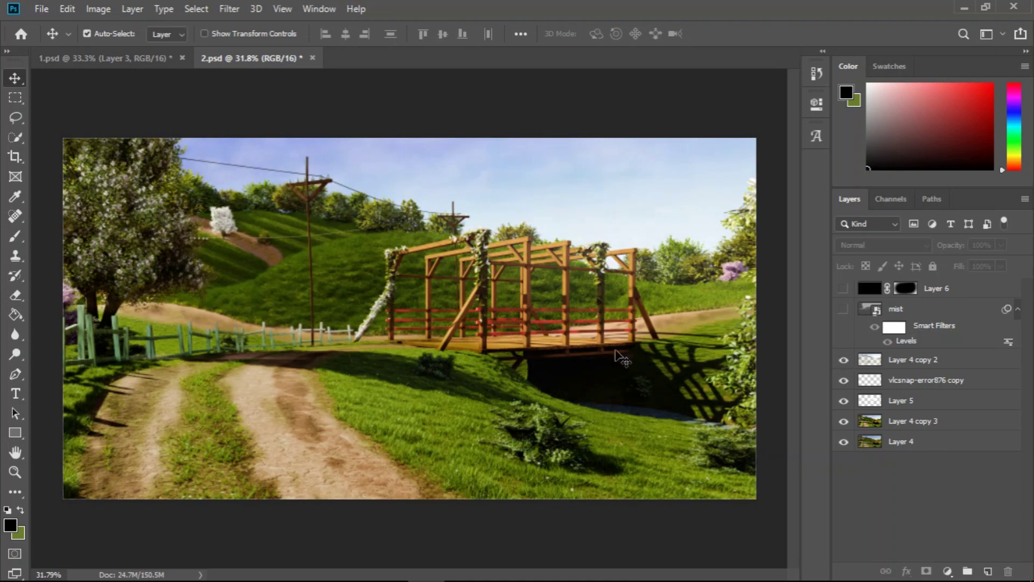
left_click(843, 360)
left_click(843, 360)
left_click(844, 359)
left_click(843, 360)
left_click(843, 360)
left_click(843, 360)
left_click(844, 359)
left_click(843, 360)
left_click(845, 362)
left_click(845, 362)
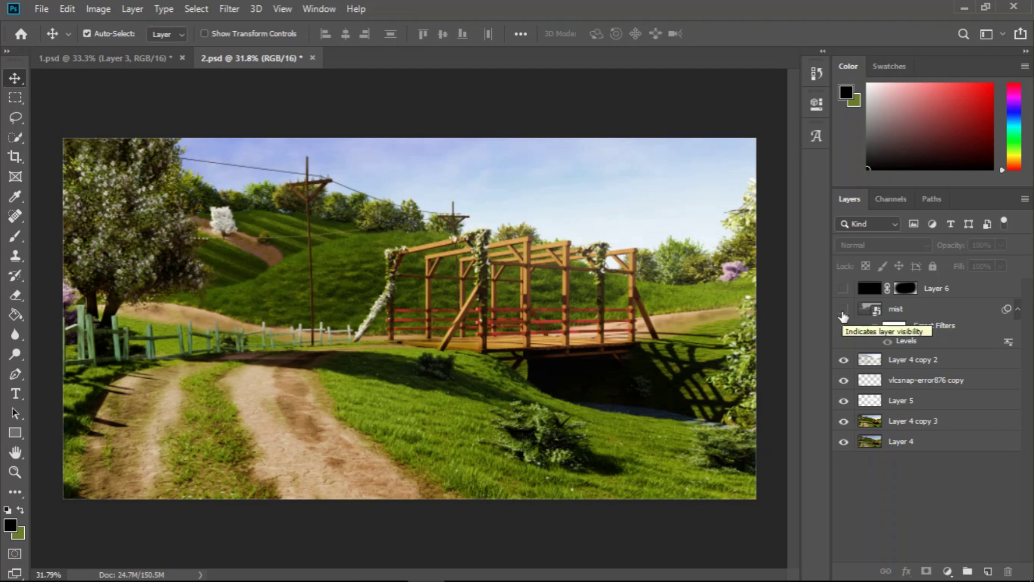
mouse_move(240, 571)
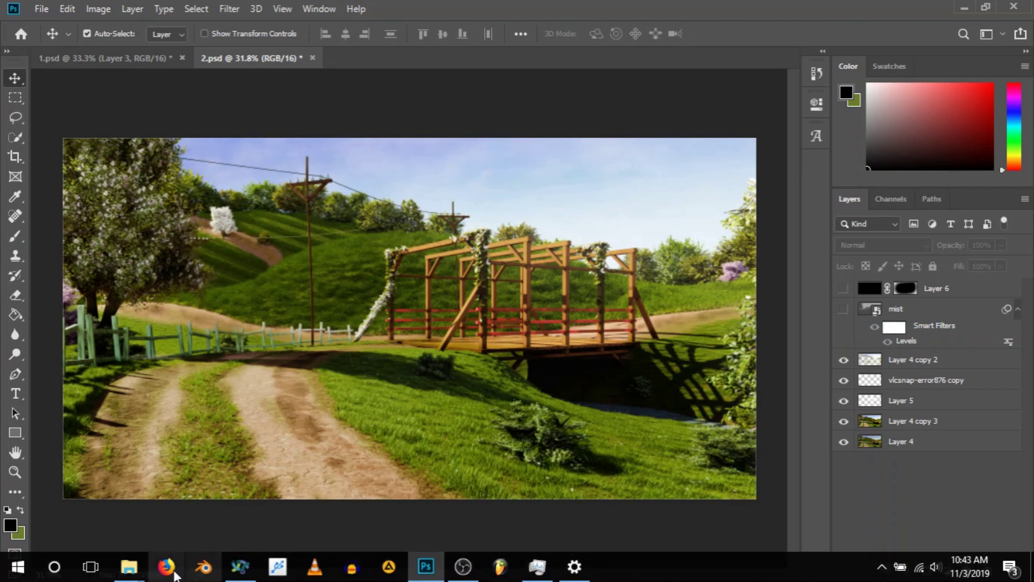
mouse_move(135, 565)
left_click(178, 501)
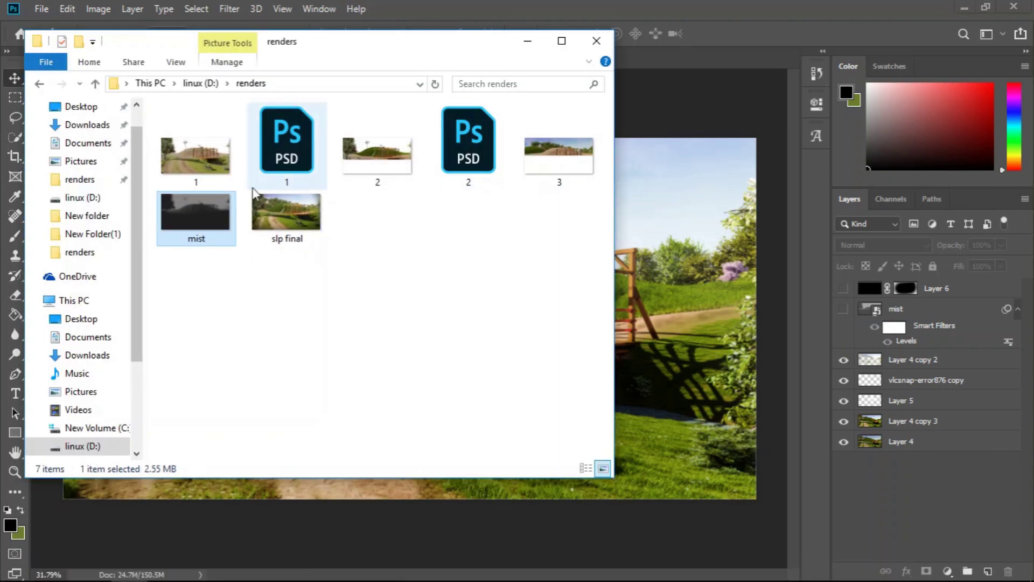
double_click(204, 224)
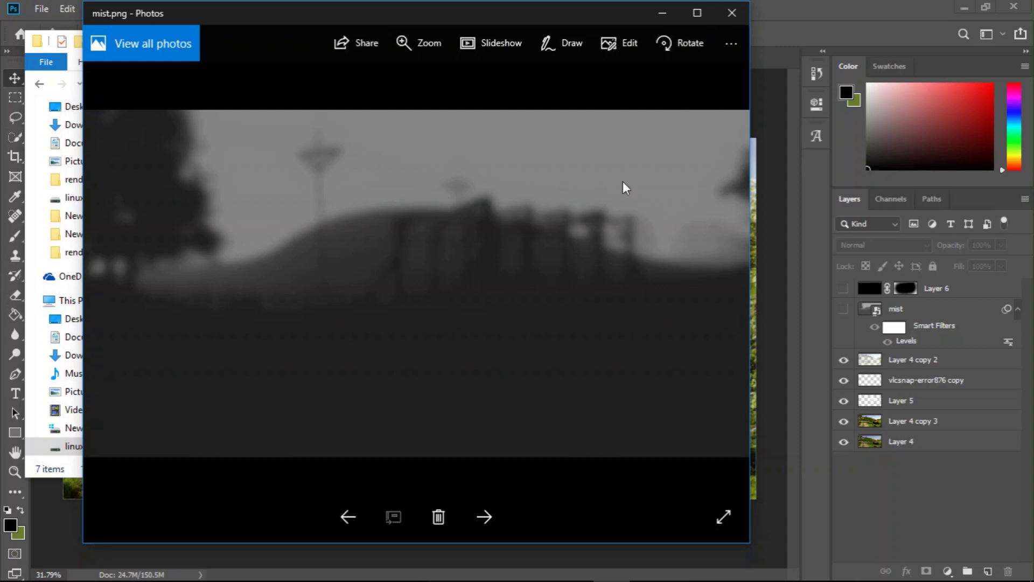
left_click(732, 13)
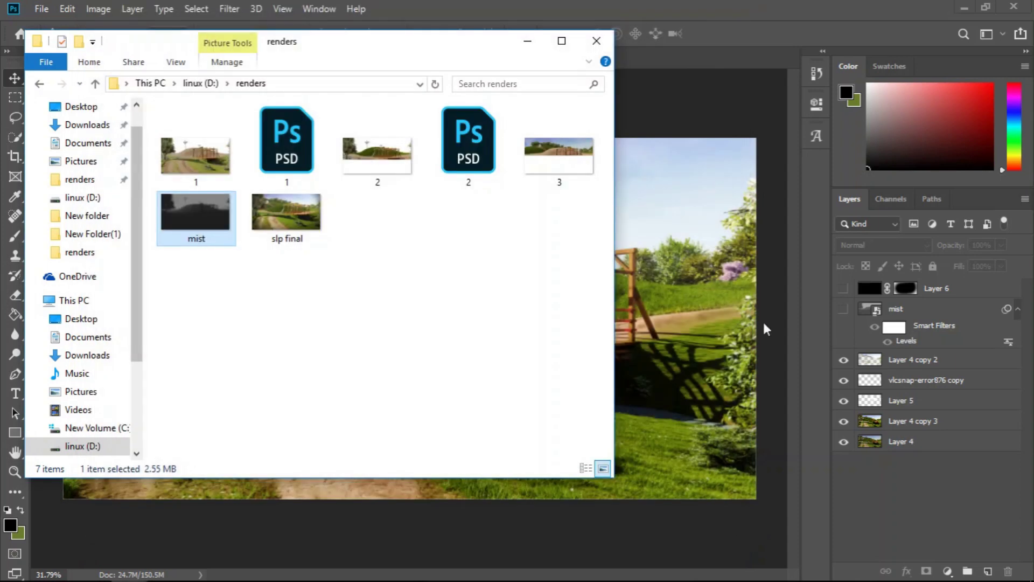
left_click(908, 486)
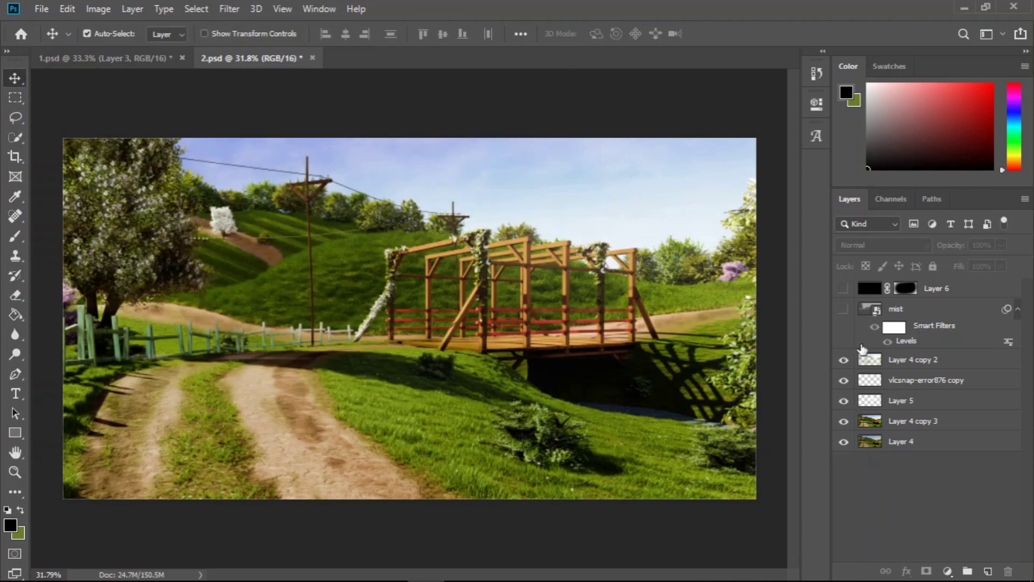
Step: Show and select the Screen 25% mist layer, then show Layer 6's vignette, toggling to compare
left_click(844, 309)
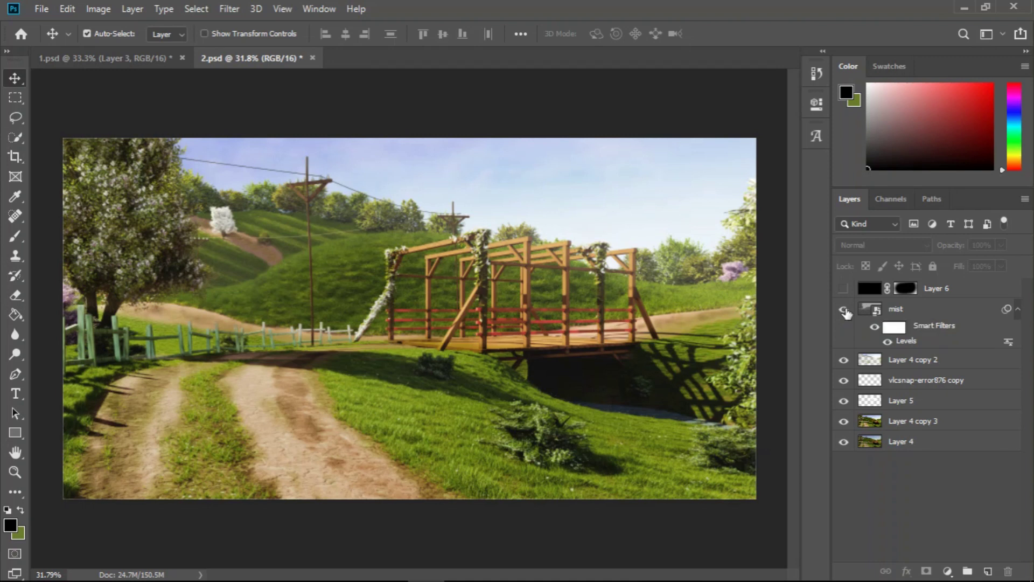
left_click(923, 313)
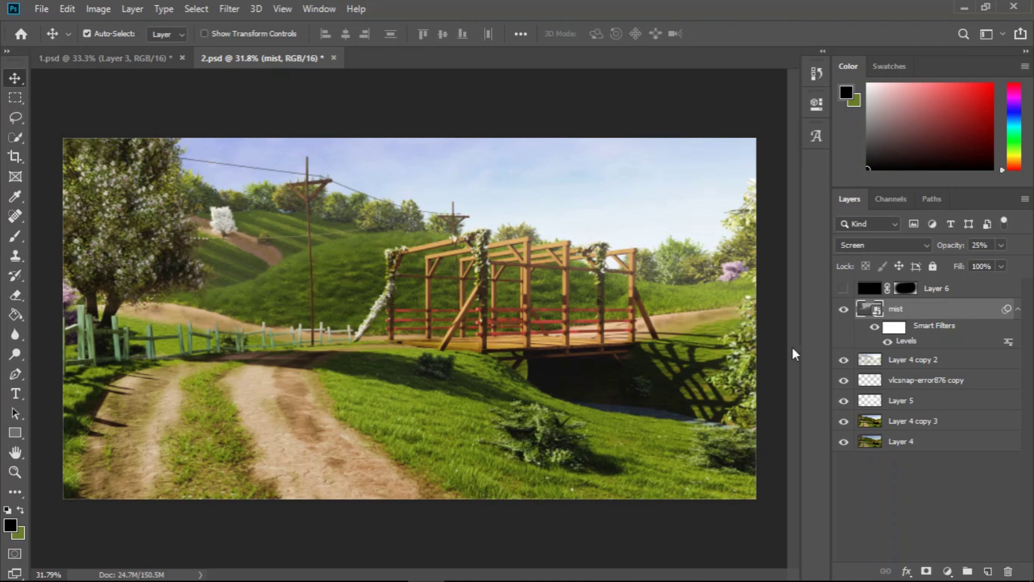
left_click(844, 291)
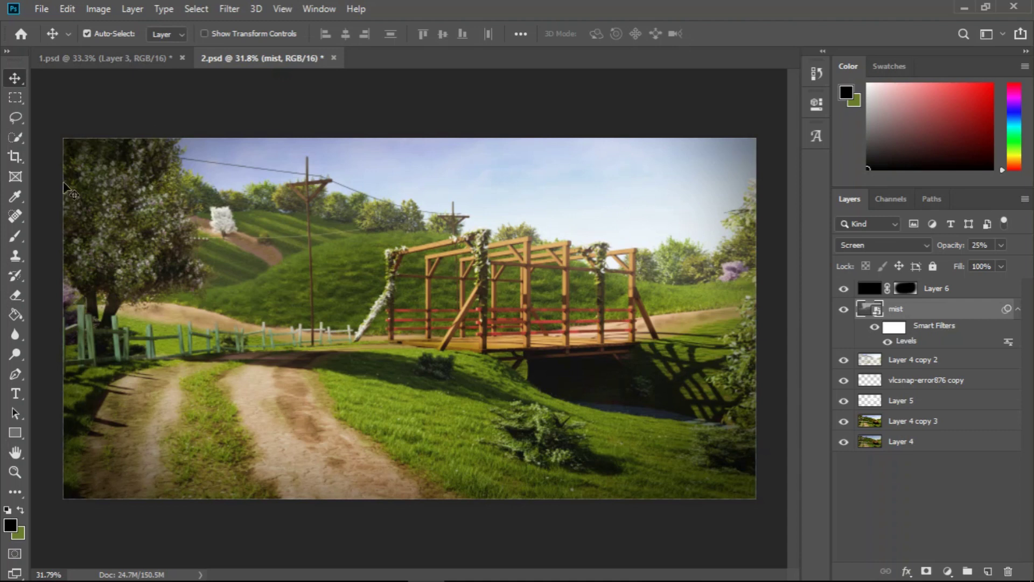
left_click(843, 291)
left_click(844, 291)
left_click(844, 290)
left_click(844, 290)
left_click(844, 291)
left_click(844, 290)
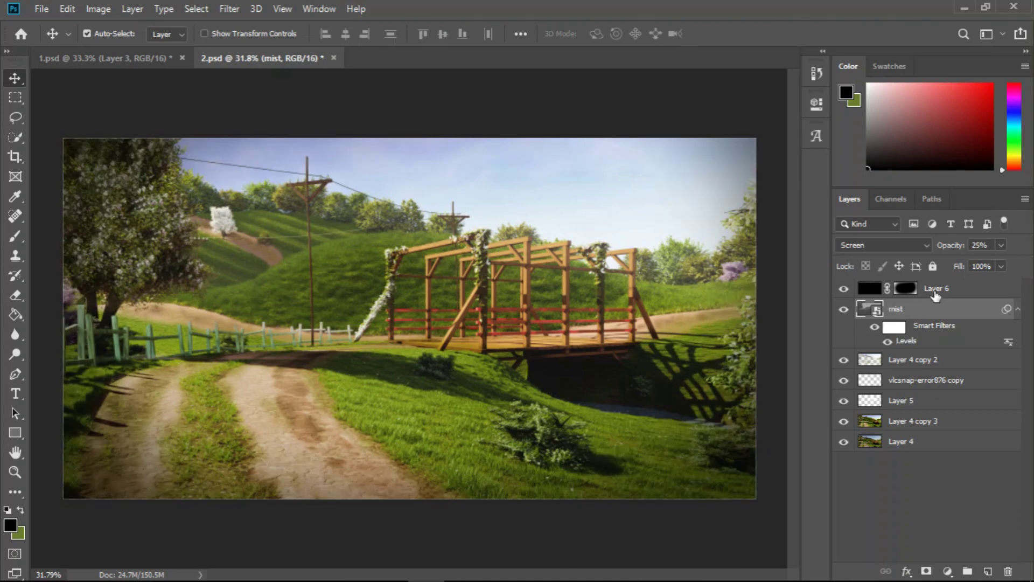